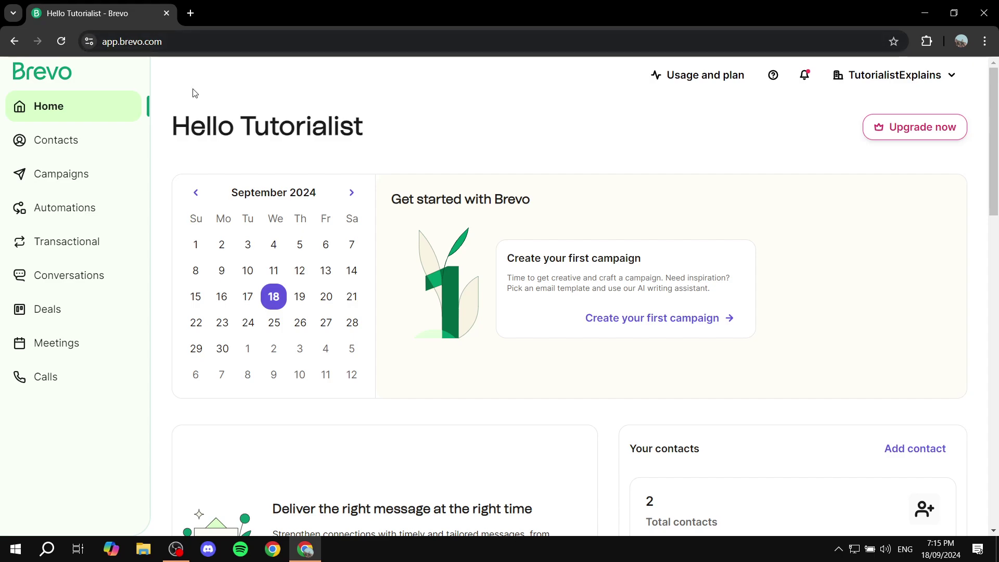
- Open Contacts and remove the Test #6 chip from the Member of a list filter
click(69, 140)
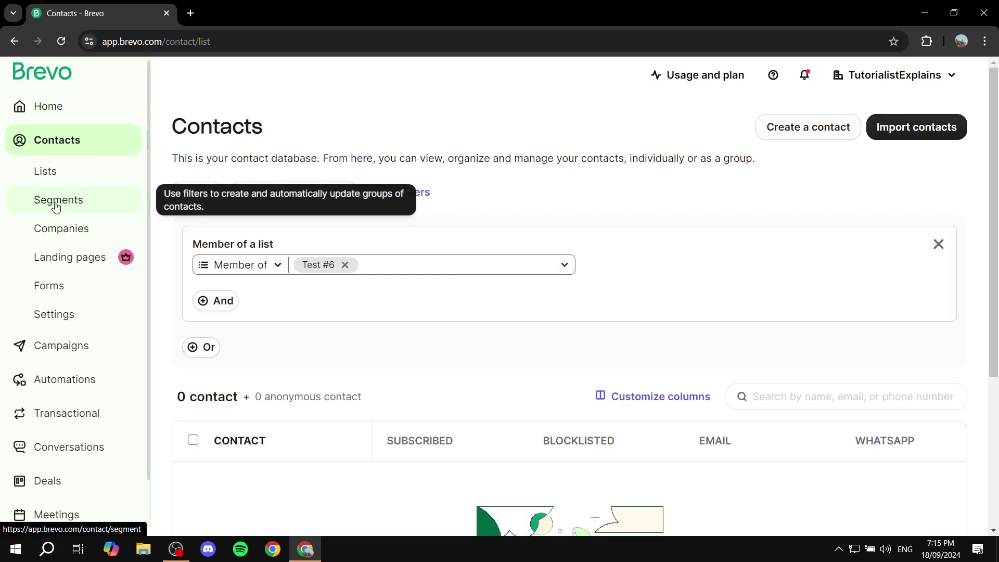
click(345, 265)
- Go to Segments and read the help article's segment definition, highlighting 'attributes and/or events.'
click(83, 199)
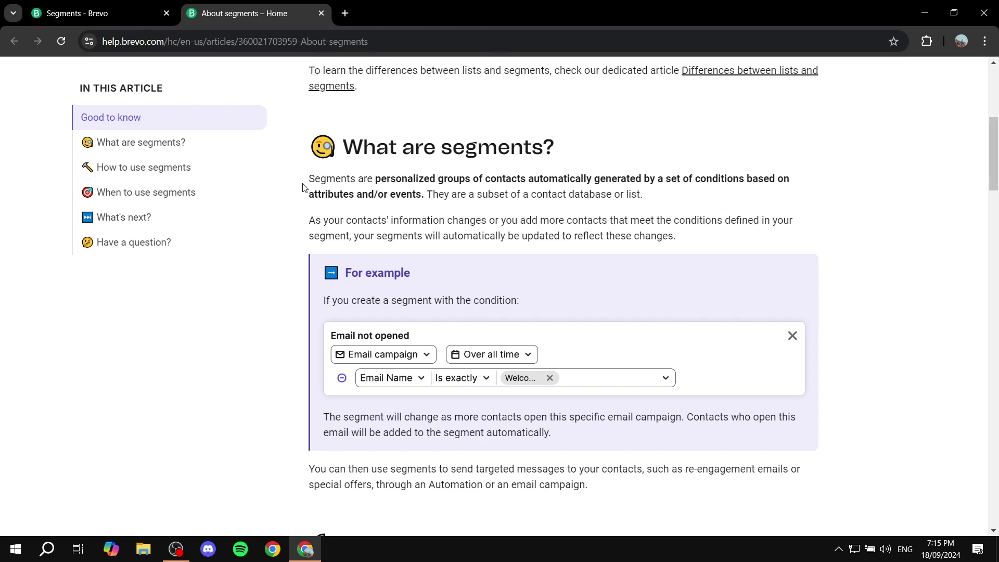
drag(305, 182, 804, 183)
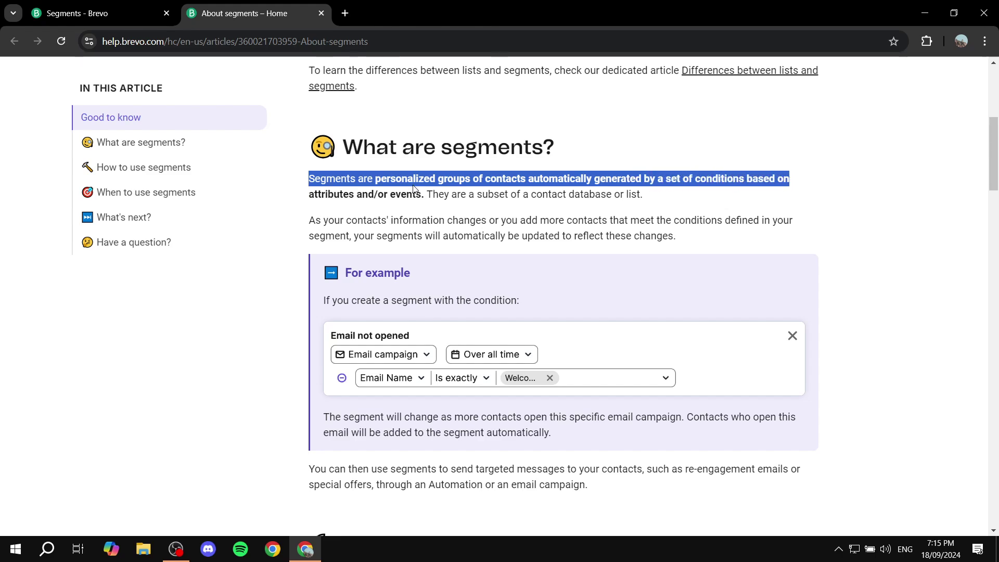
drag(298, 200, 425, 191)
click(450, 210)
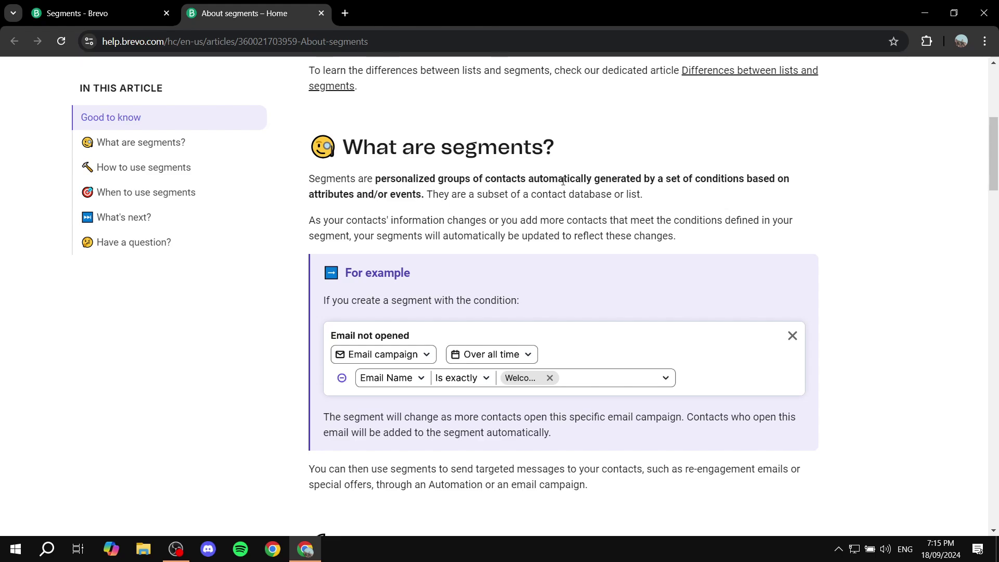
scroll(439, 328, down, 1)
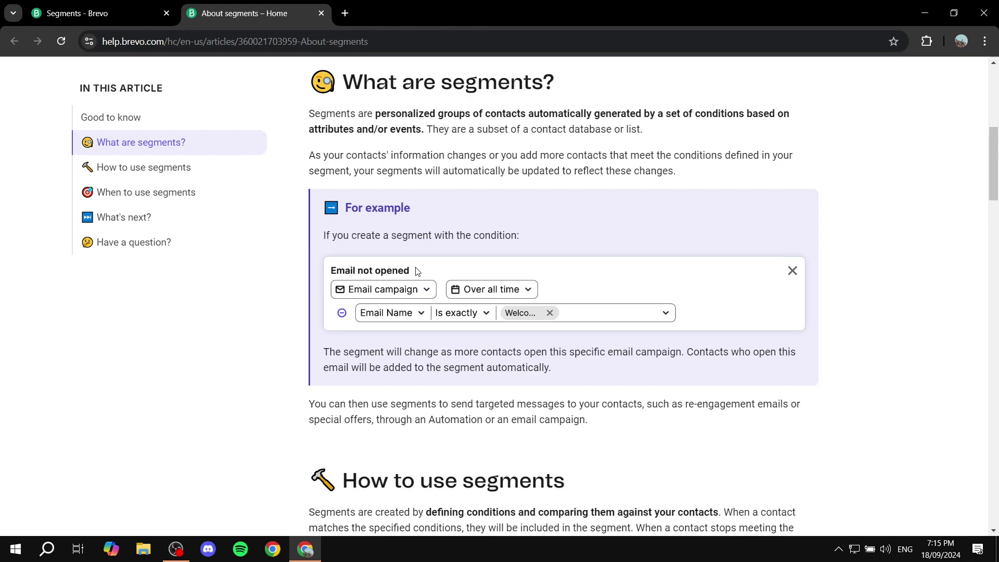
- Close the help tab, clear the Member of a list filter in Contacts, and return to Segments
click(322, 13)
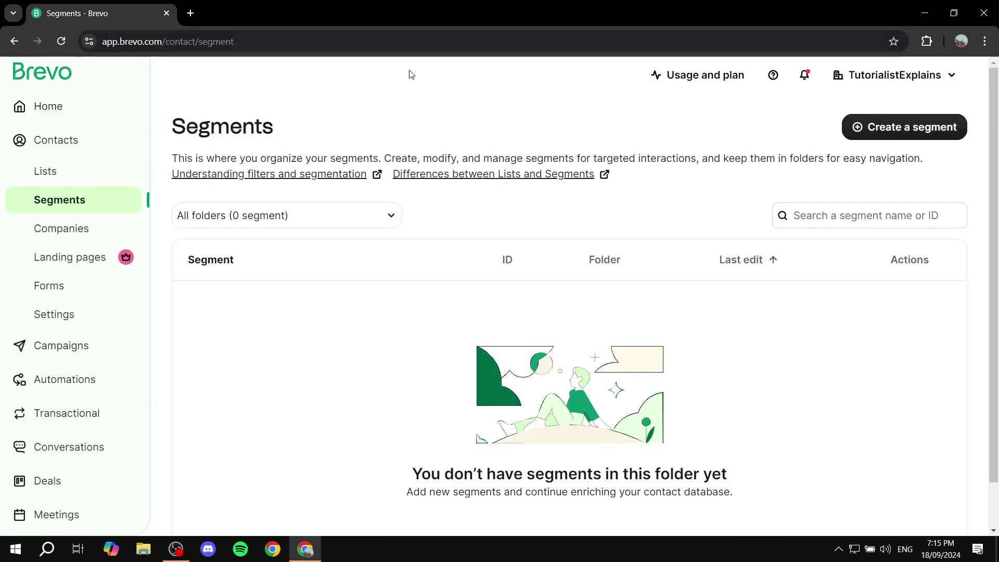
click(65, 178)
click(68, 145)
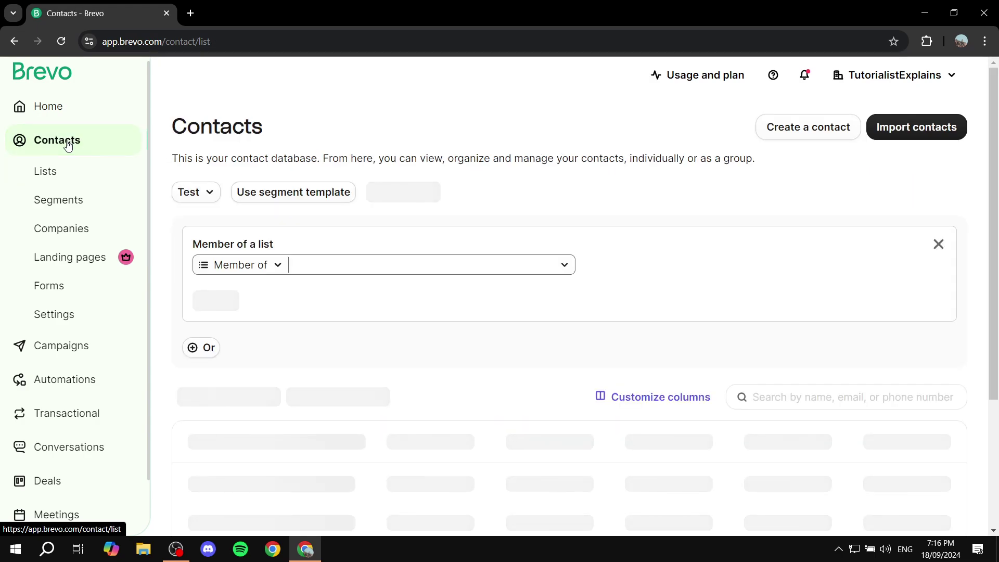
scroll(319, 395, down, 4)
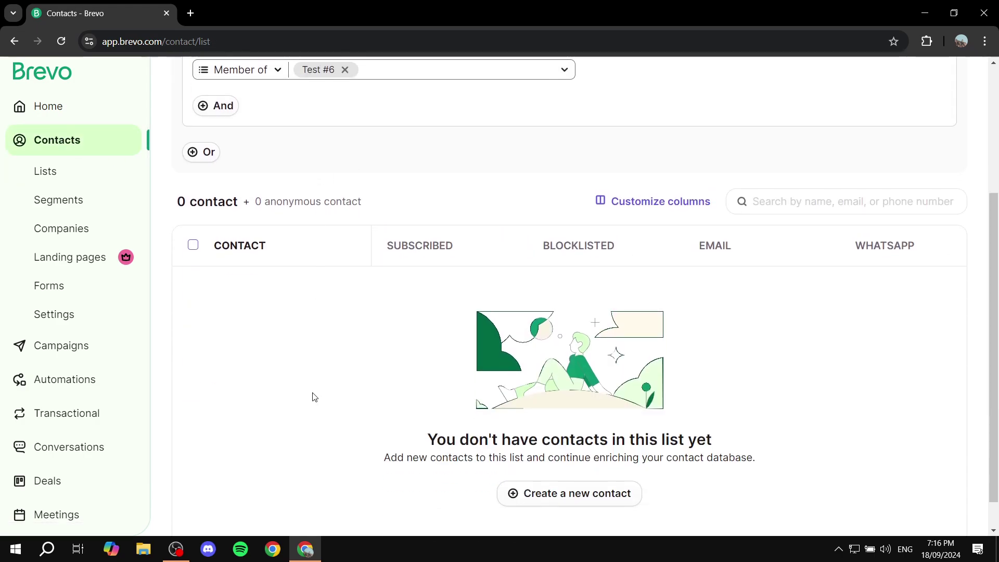
scroll(522, 329, up, 4)
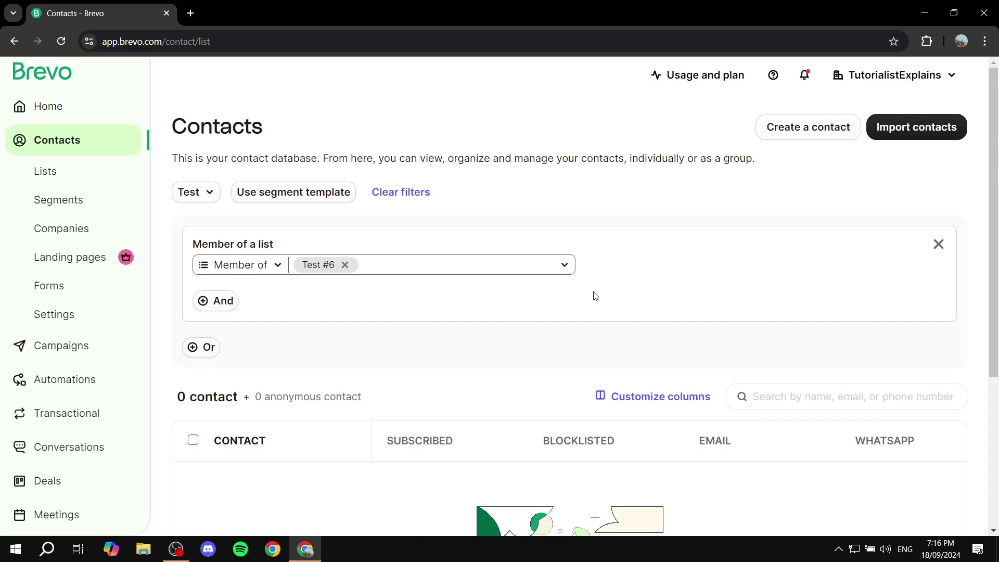
click(939, 244)
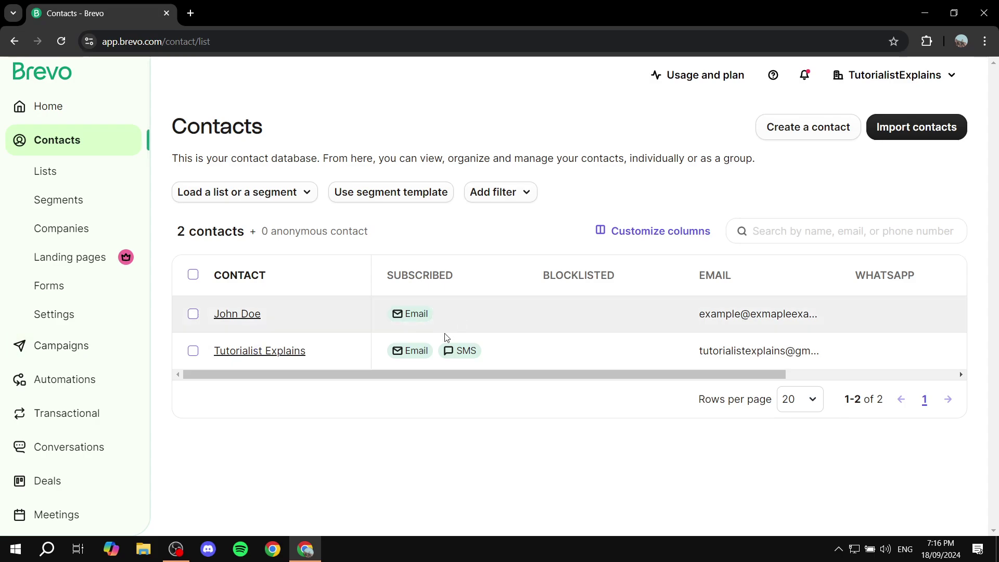
click(84, 206)
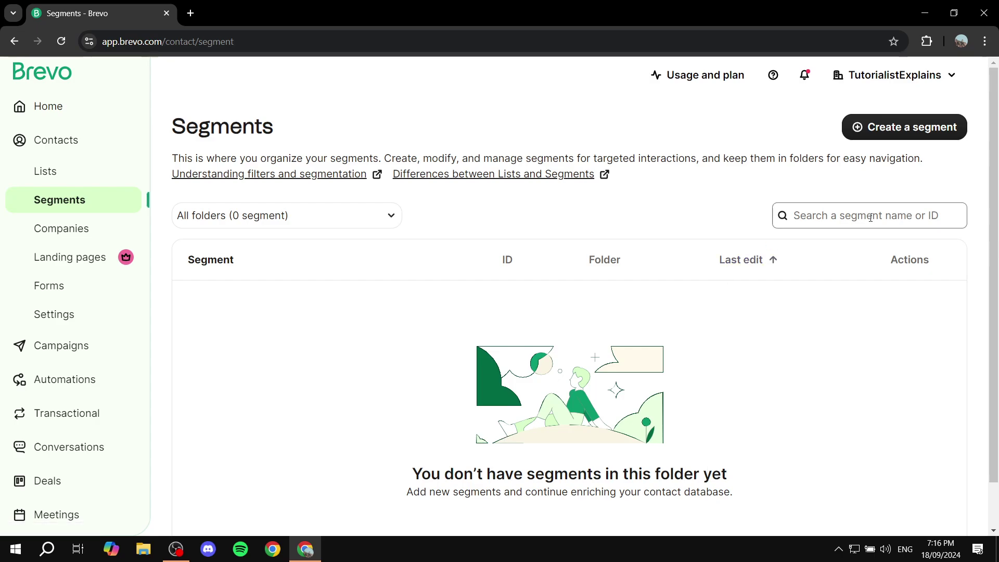
- Start a new segment and show the Demographics templates, including 'Contacts from a country code'
click(918, 129)
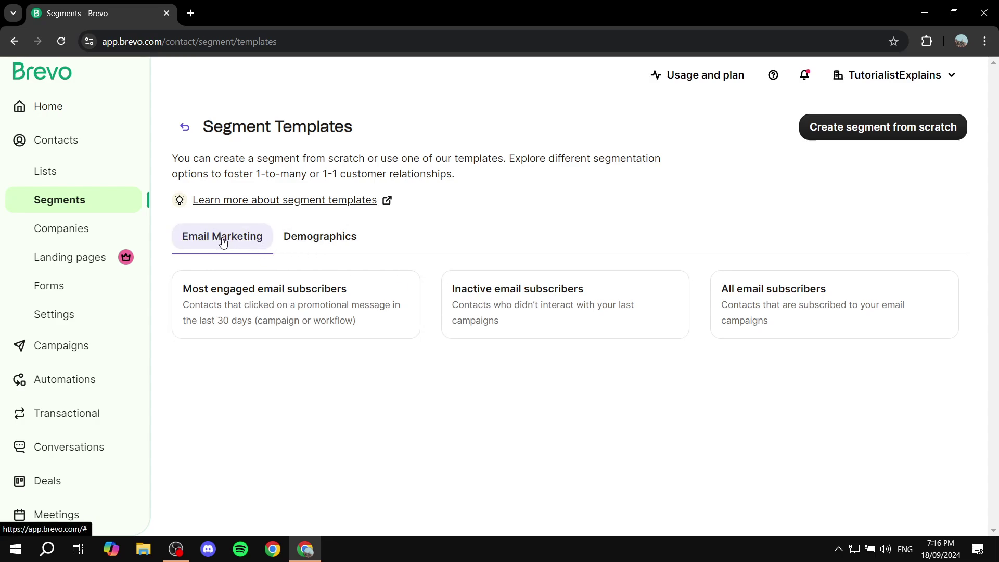
click(330, 244)
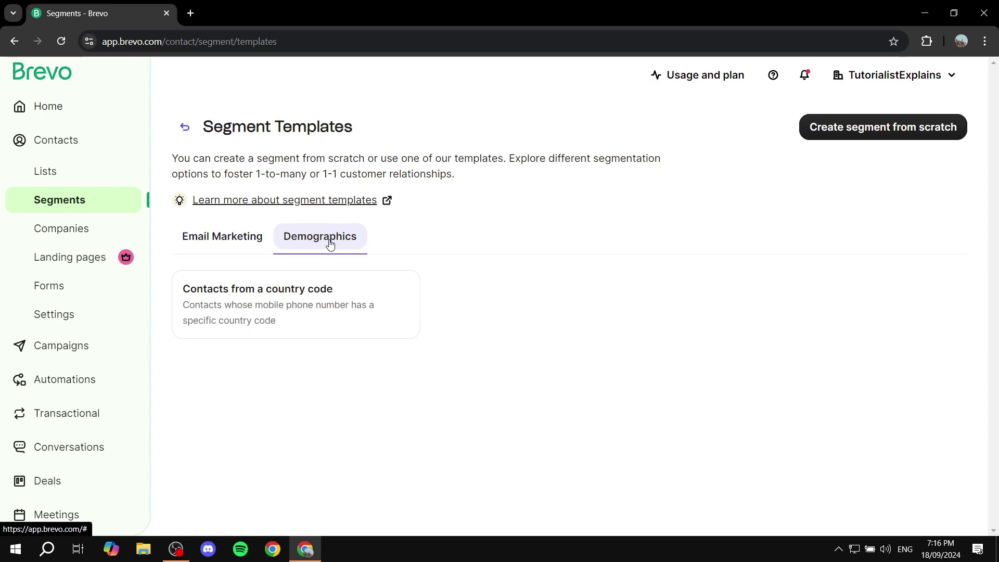
- Apply the 'Contacts from a country code' template and browse contact details for an And condition
click(256, 292)
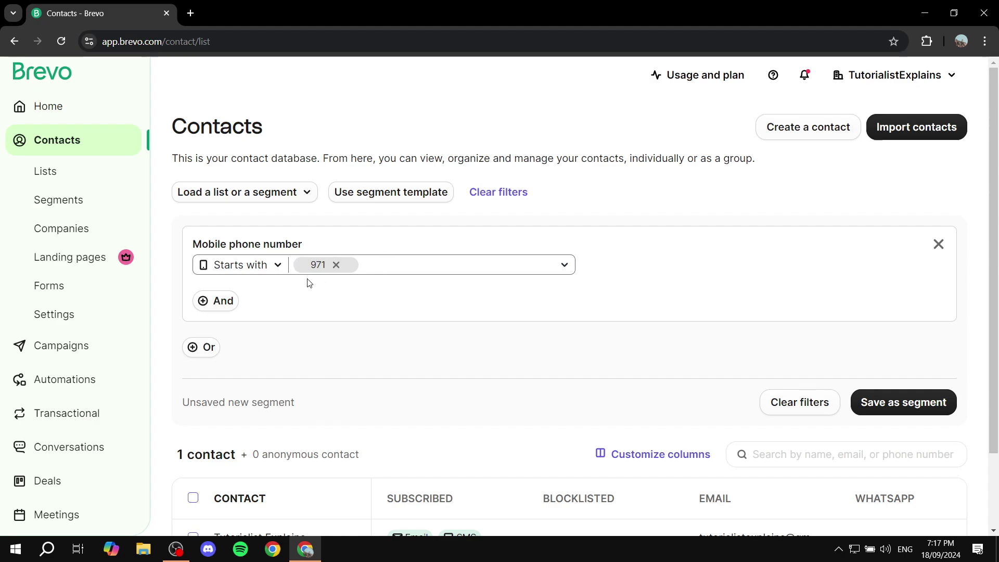
click(218, 300)
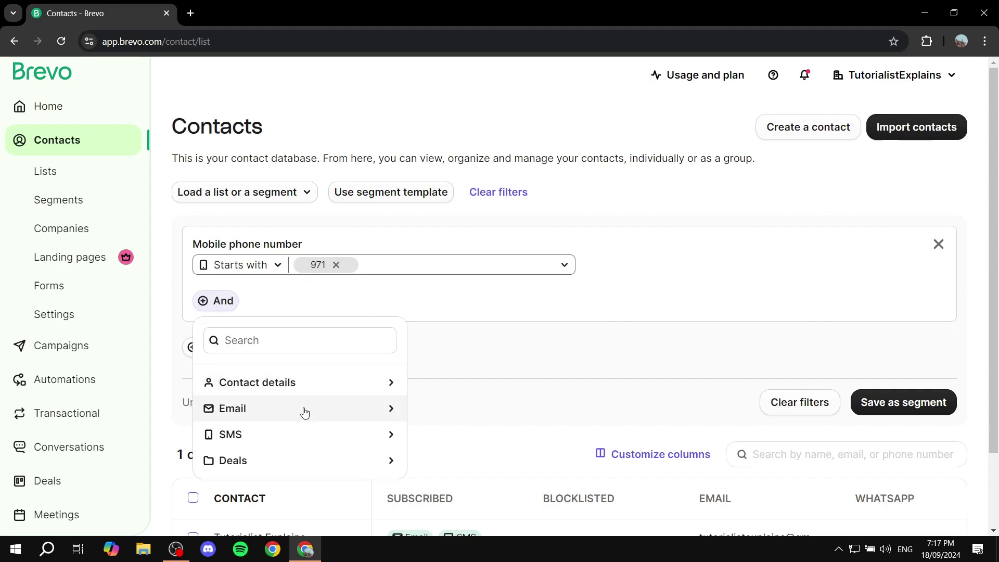
scroll(294, 429, down, 1)
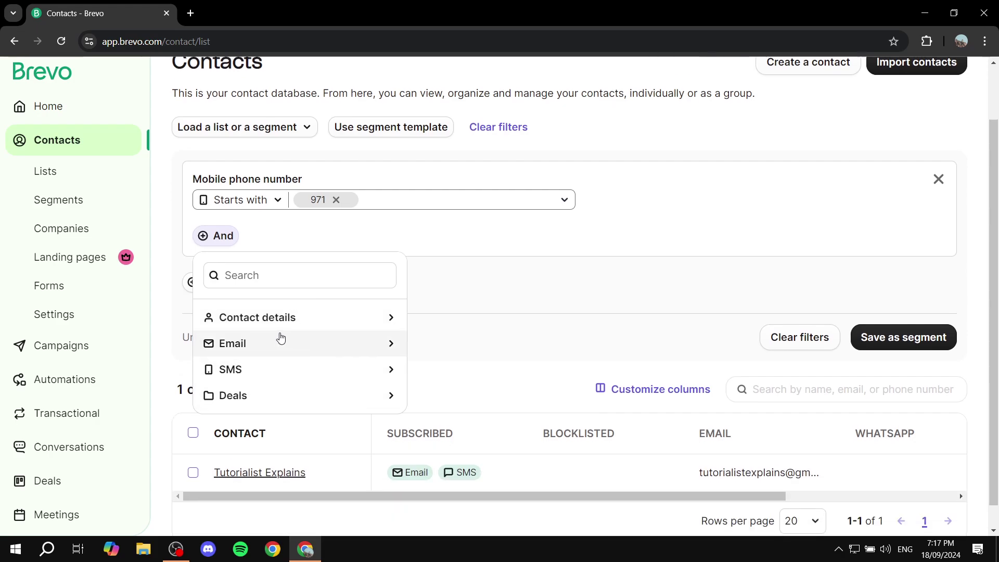
click(329, 320)
scroll(320, 368, down, 5)
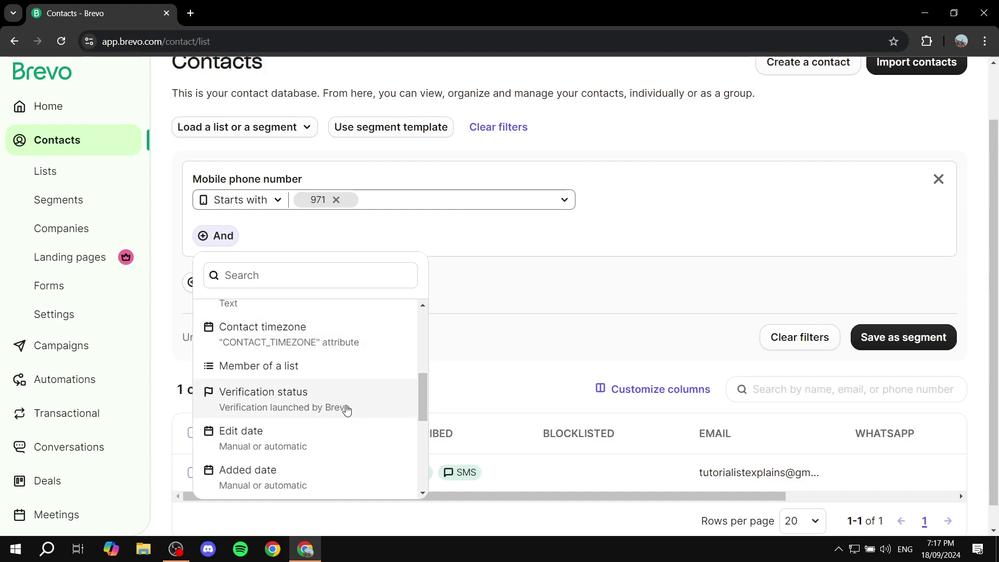
scroll(346, 406, down, 5)
scroll(346, 402, down, 1)
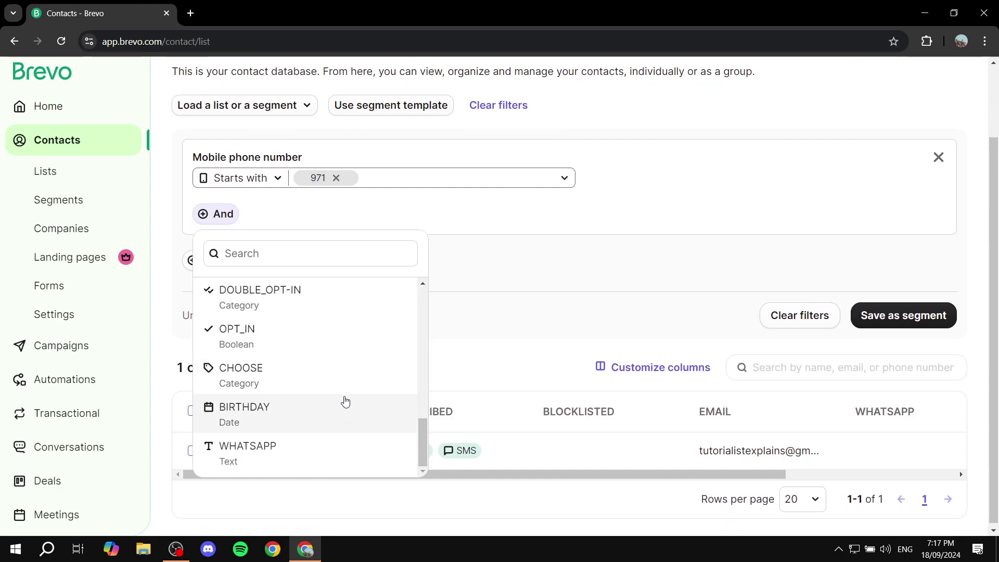
scroll(318, 406, up, 3)
scroll(302, 405, up, 8)
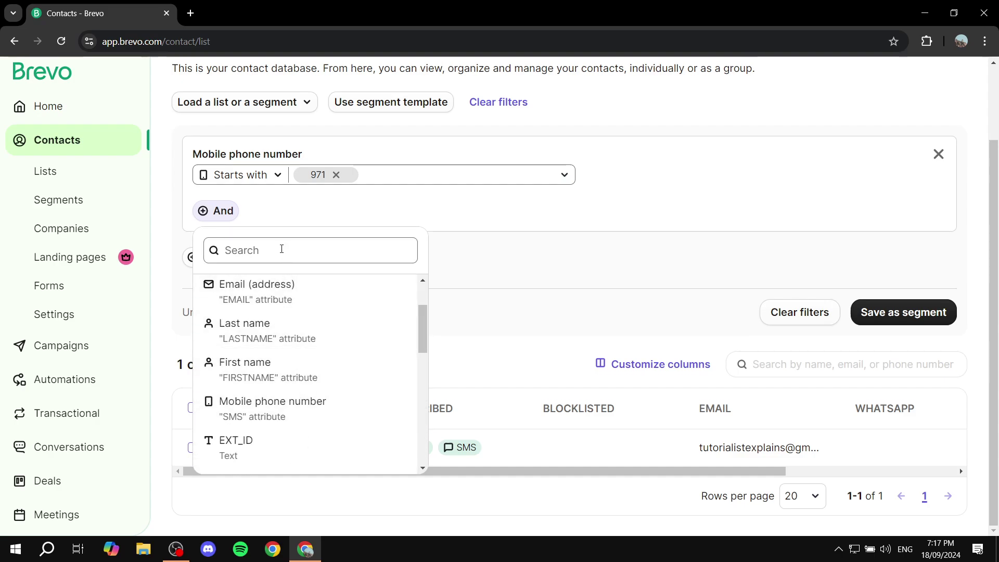
- Search the attributes for a country or code field, then close the choices without adding one
click(257, 251)
text(coun)
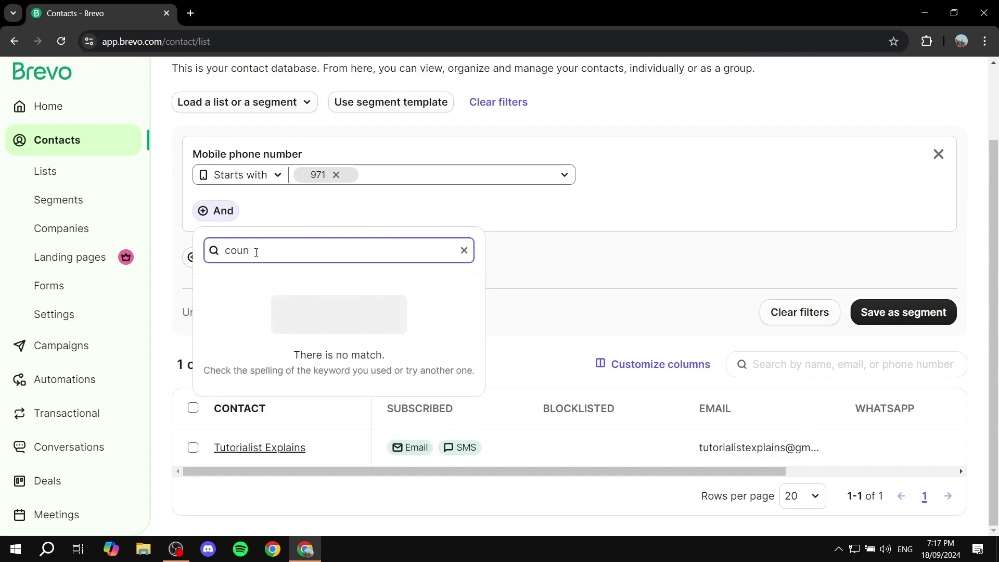
key(BackSpace)
key(BackSpace)
key(BackSpace)
key(BackSpace)
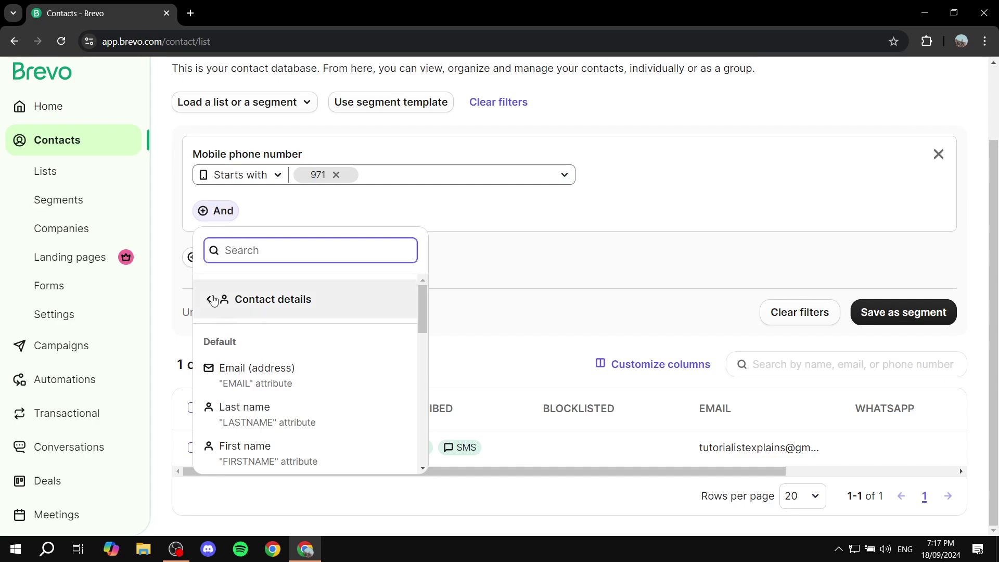
click(211, 299)
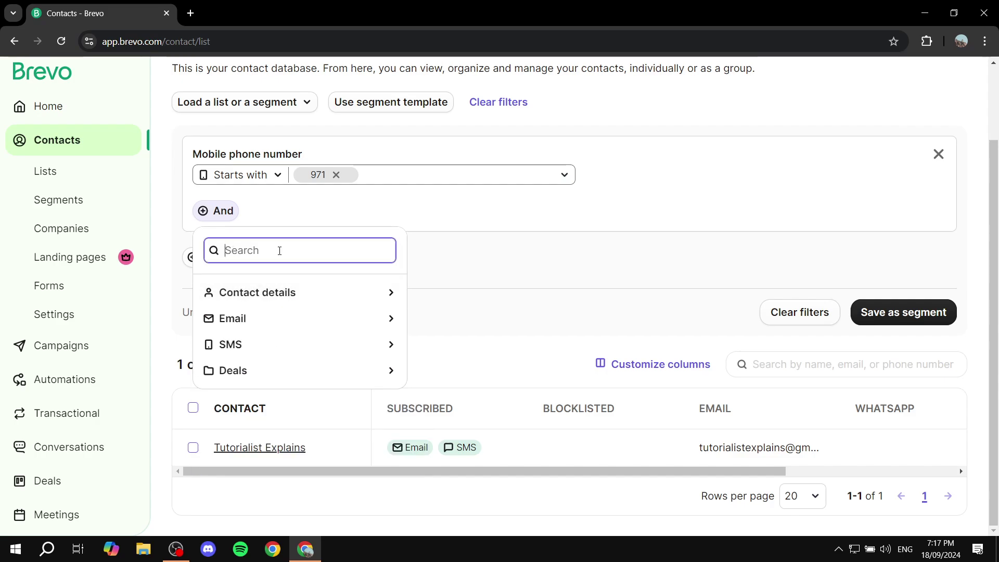
text(count)
key(BackSpace)
key(BackSpace)
key(BackSpace)
key(BackSpace)
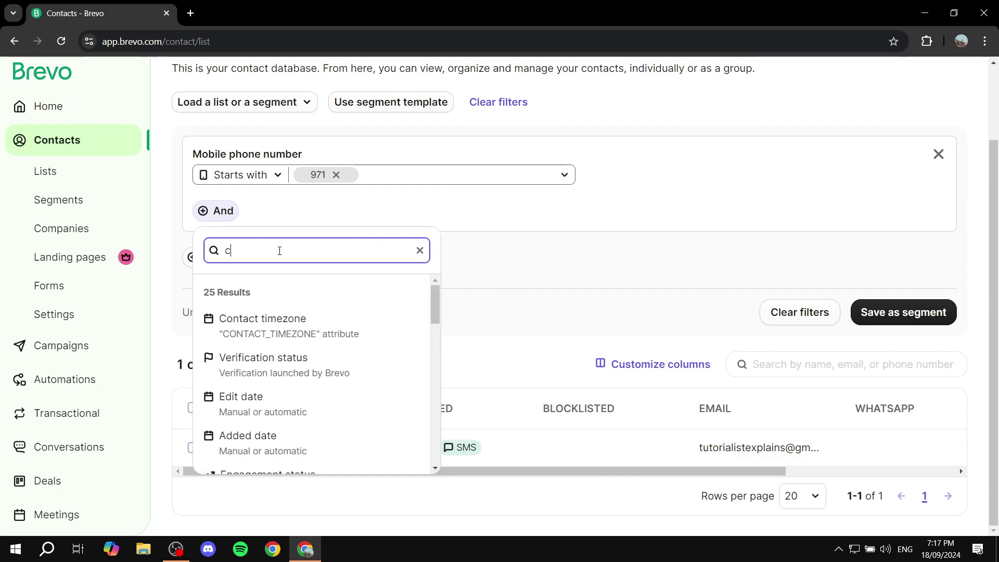
text(ode)
key(BackSpace)
key(BackSpace)
key(BackSpace)
key(BackSpace)
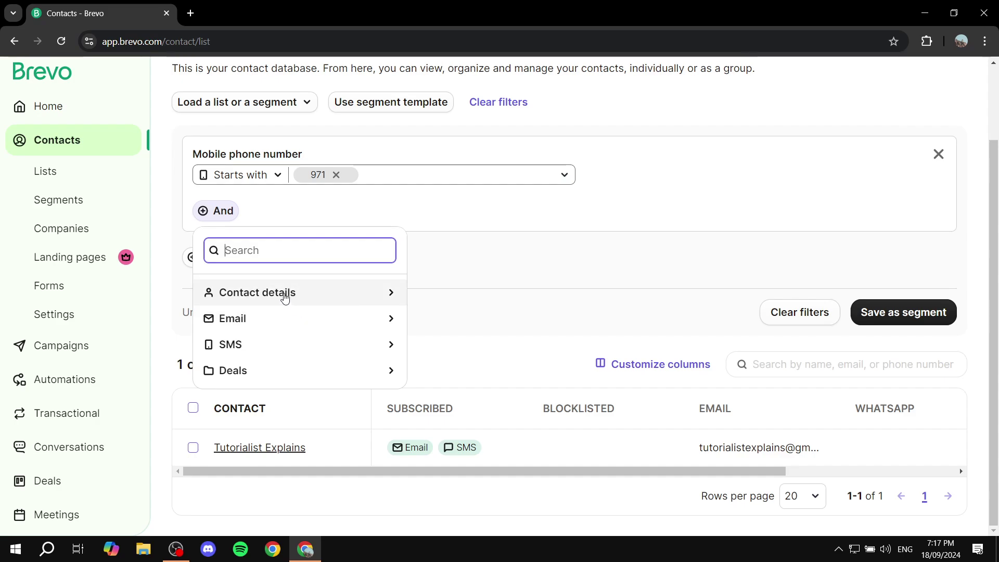
click(328, 211)
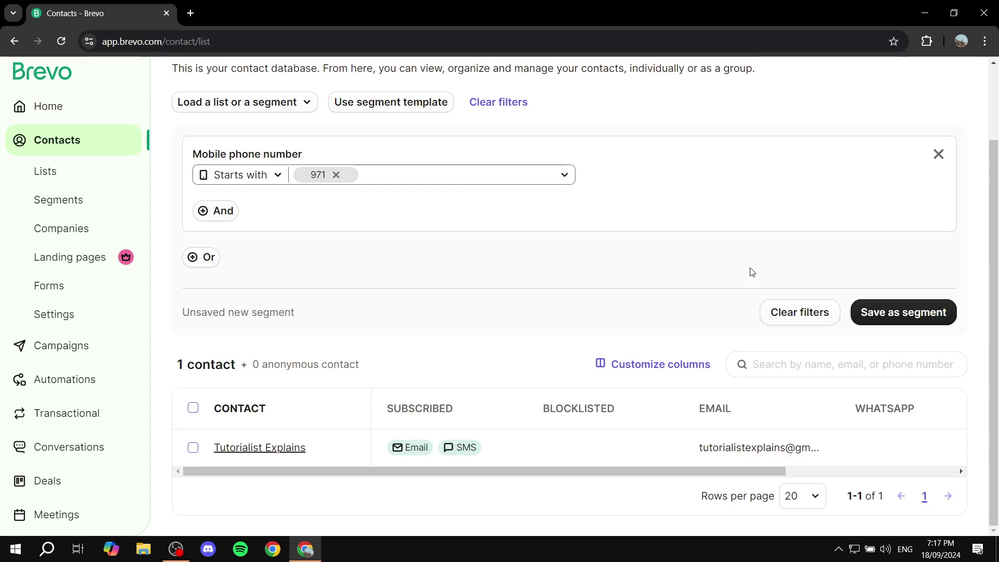
- Save the mobile-starts-with-971 filter as segment 'UAE Contacts' in My segments
click(911, 315)
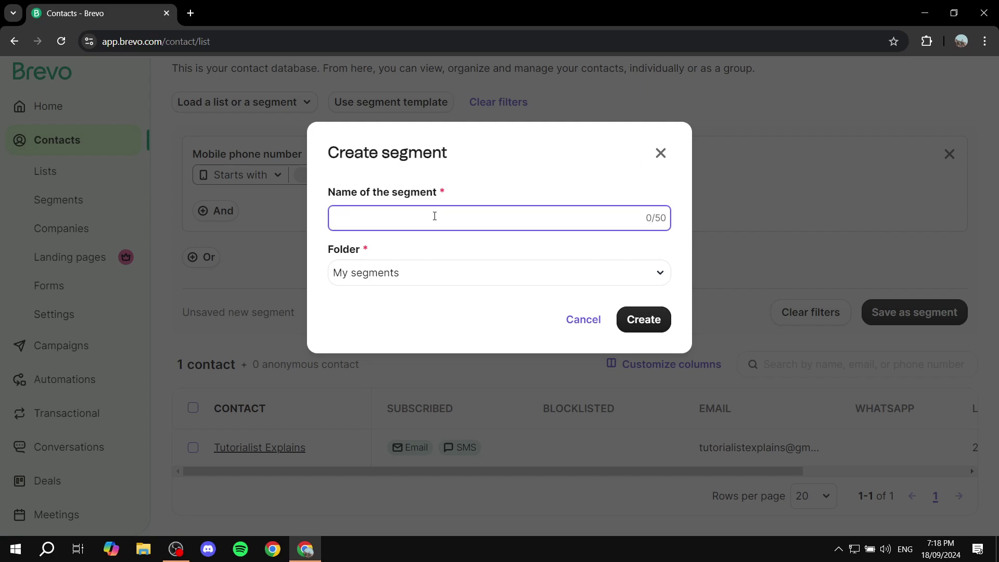
text(UAE Contacts)
click(645, 320)
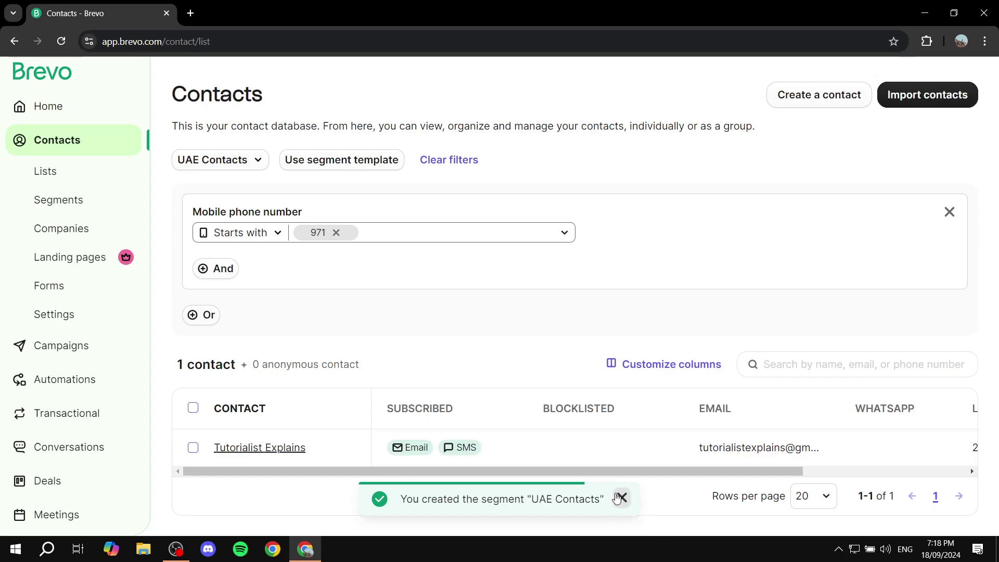
- Dismiss the segment-created notice
click(622, 499)
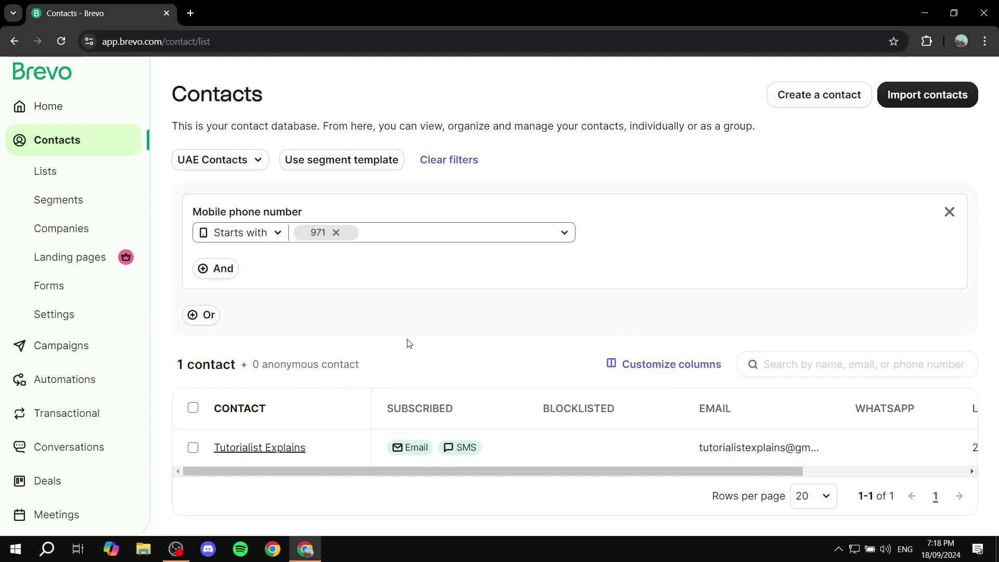
drag(168, 368, 340, 366)
click(400, 367)
- Visit Lists, then Segments, and open UAE Contacts to check its matching contacts
click(41, 173)
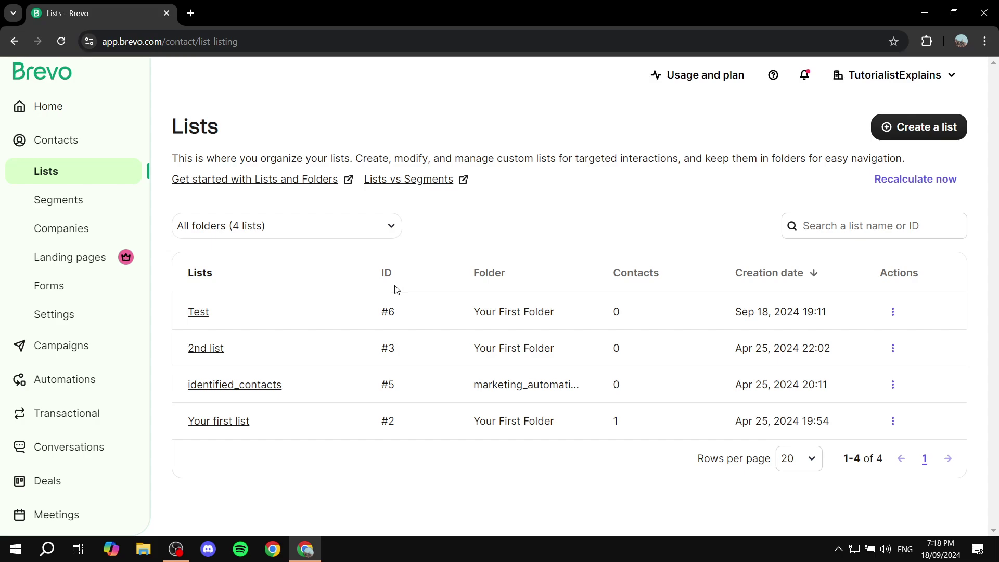
click(72, 203)
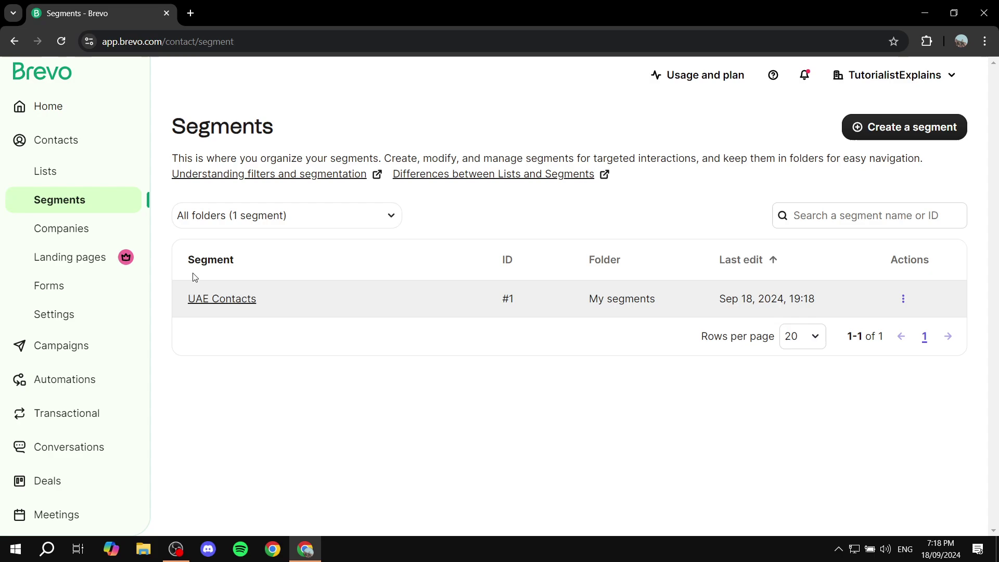
click(229, 301)
scroll(411, 333, down, 1)
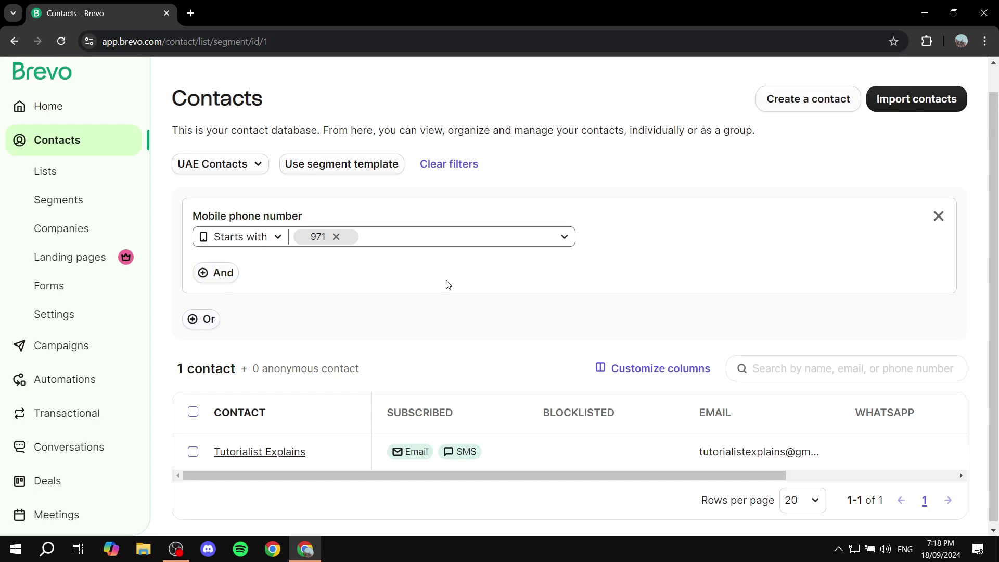
scroll(448, 283, up, 1)
- Return to Segments and start a new segment from scratch
click(65, 209)
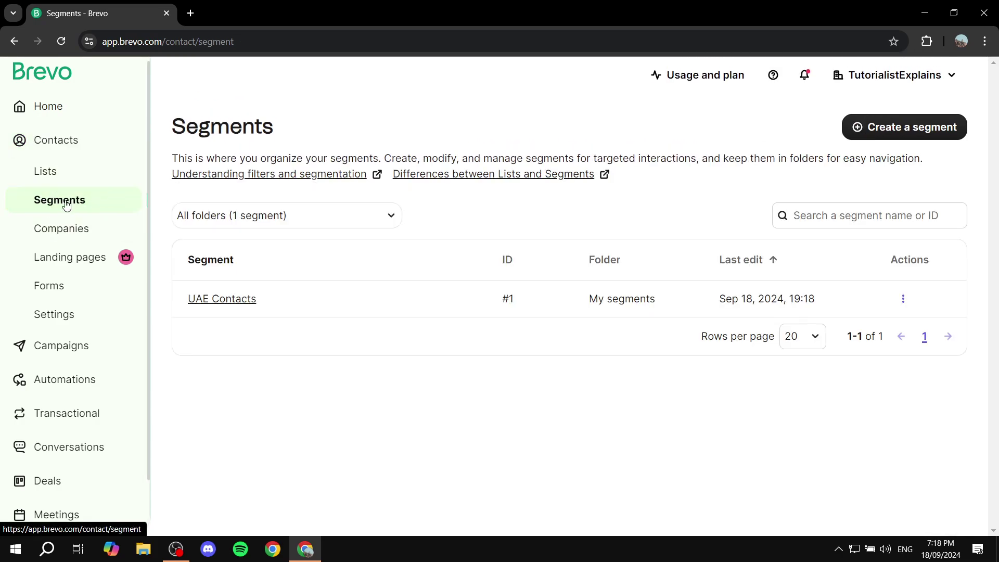
click(955, 132)
click(883, 128)
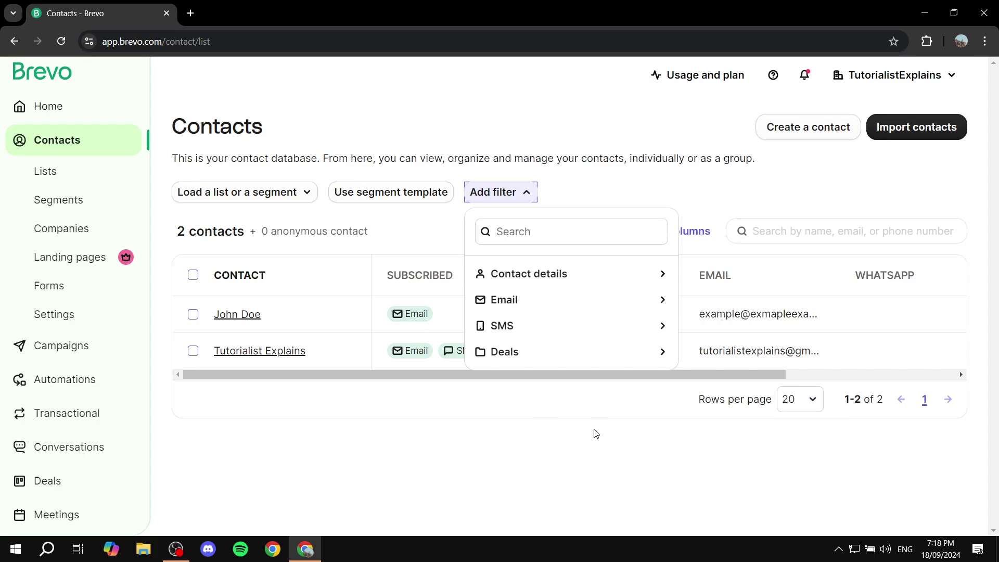
- Browse the contact detail attributes and add a First name 'Is equal to' filter
click(561, 275)
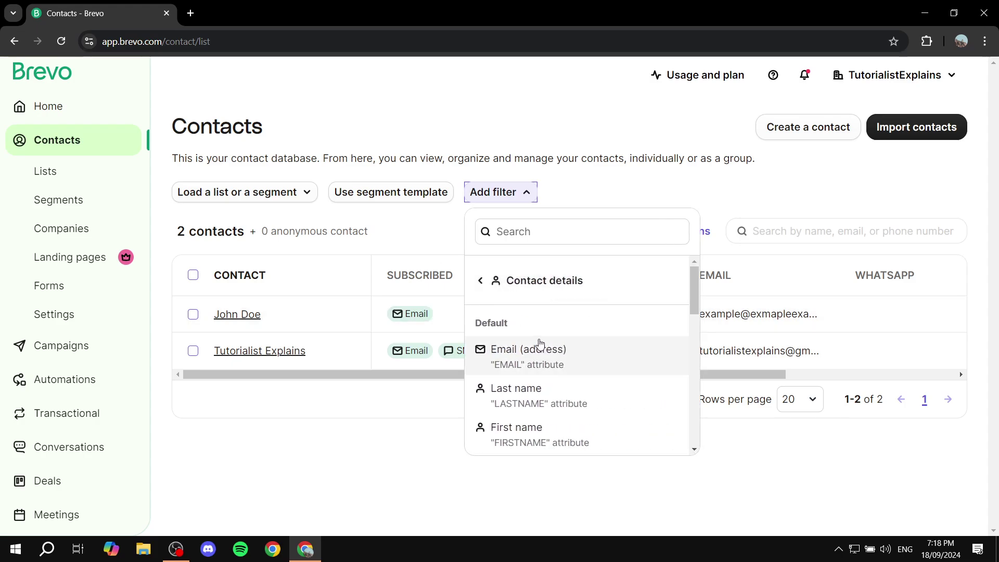
scroll(559, 349, down, 1)
scroll(553, 354, down, 1)
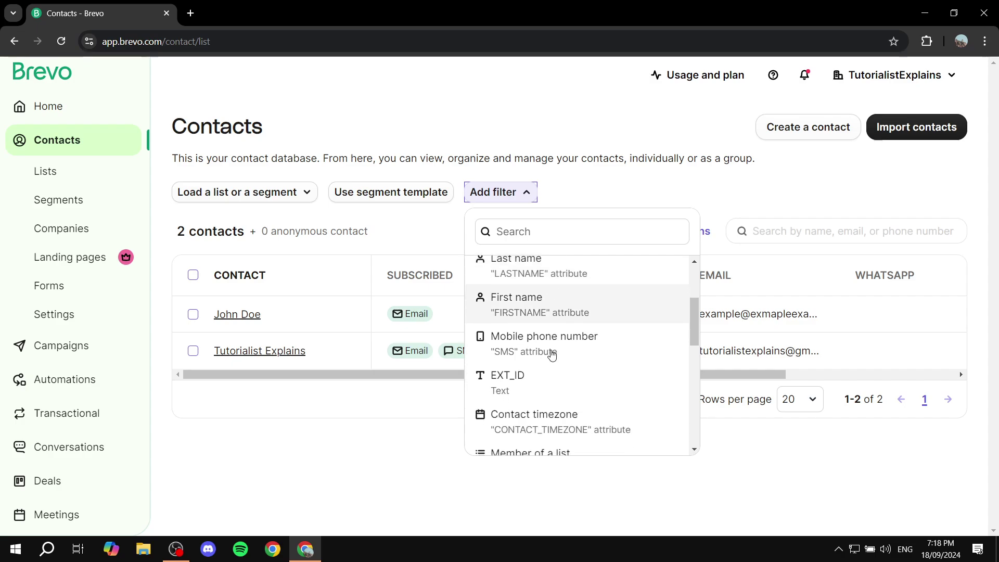
scroll(593, 350, down, 1)
scroll(541, 328, down, 1)
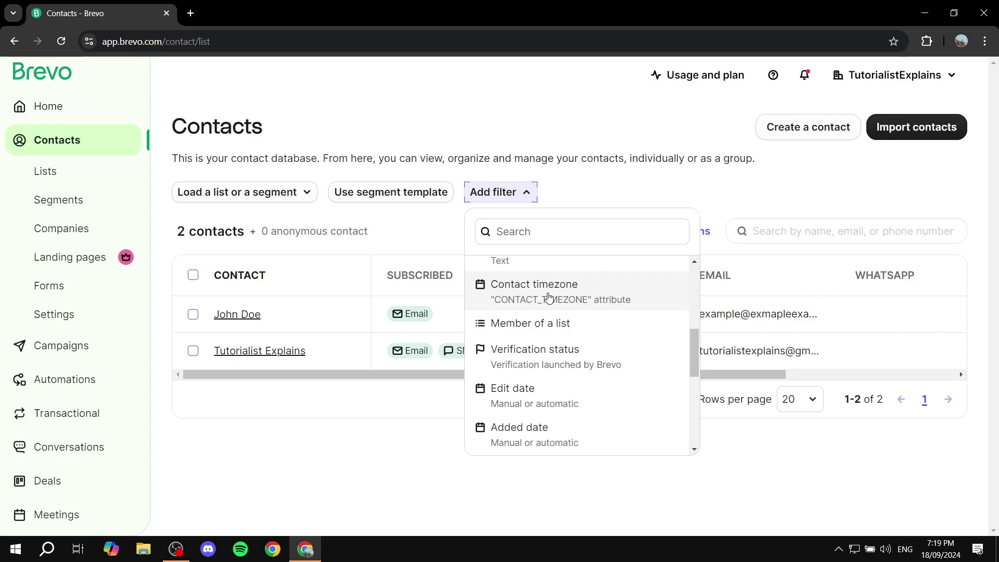
scroll(596, 322, down, 1)
scroll(578, 318, down, 1)
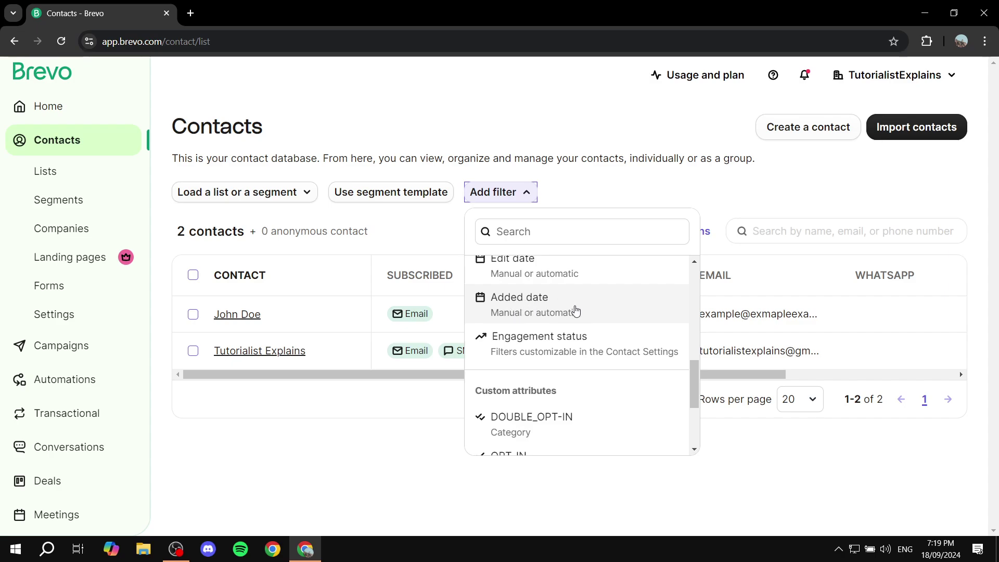
scroll(573, 311, down, 1)
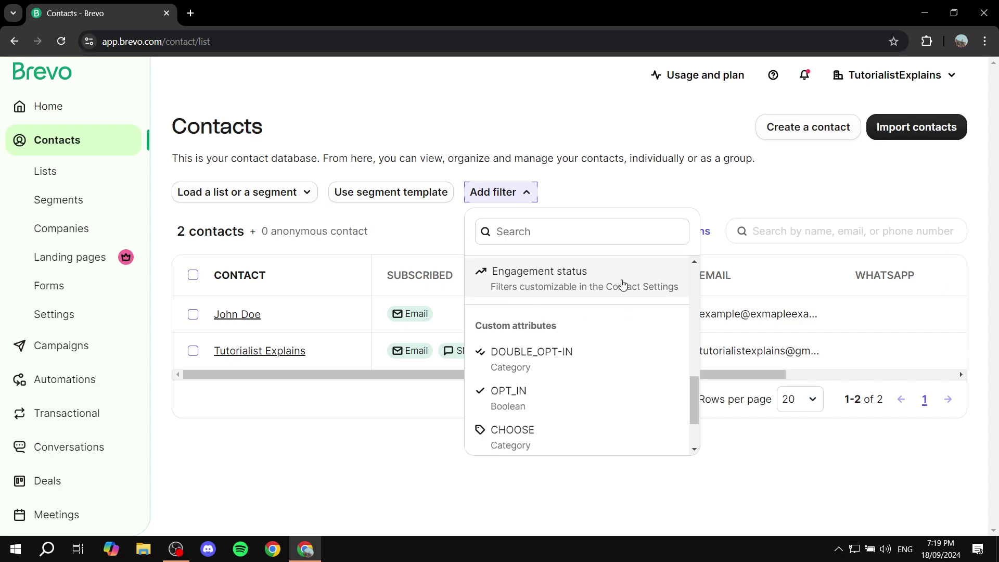
scroll(577, 309, down, 1)
scroll(575, 307, down, 2)
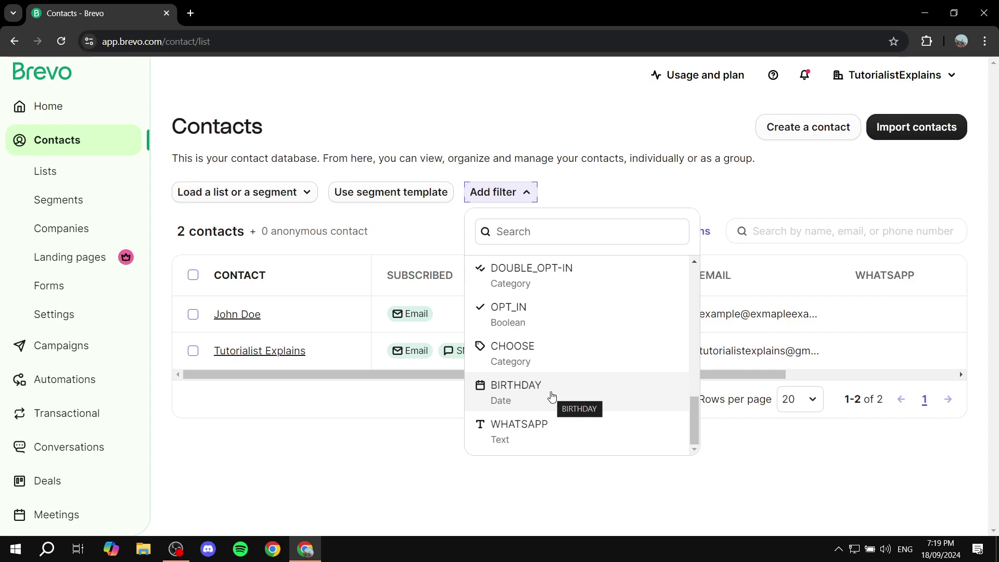
scroll(560, 395, up, 5)
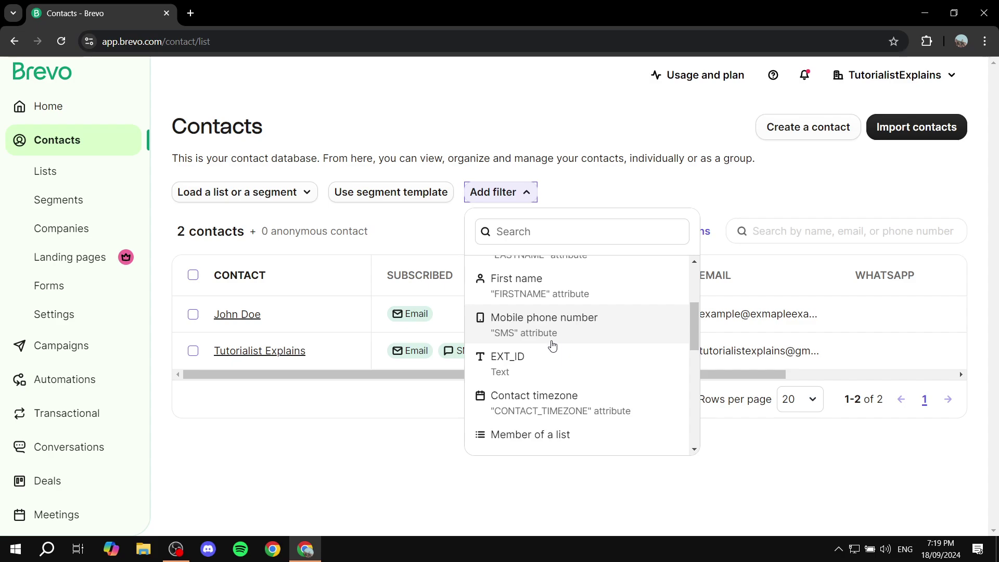
scroll(559, 353, up, 2)
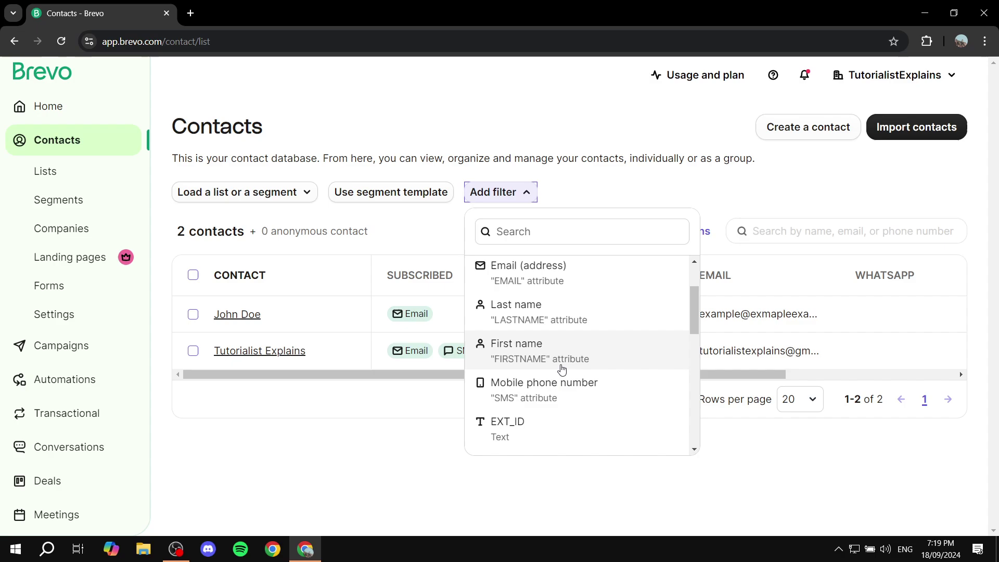
click(546, 359)
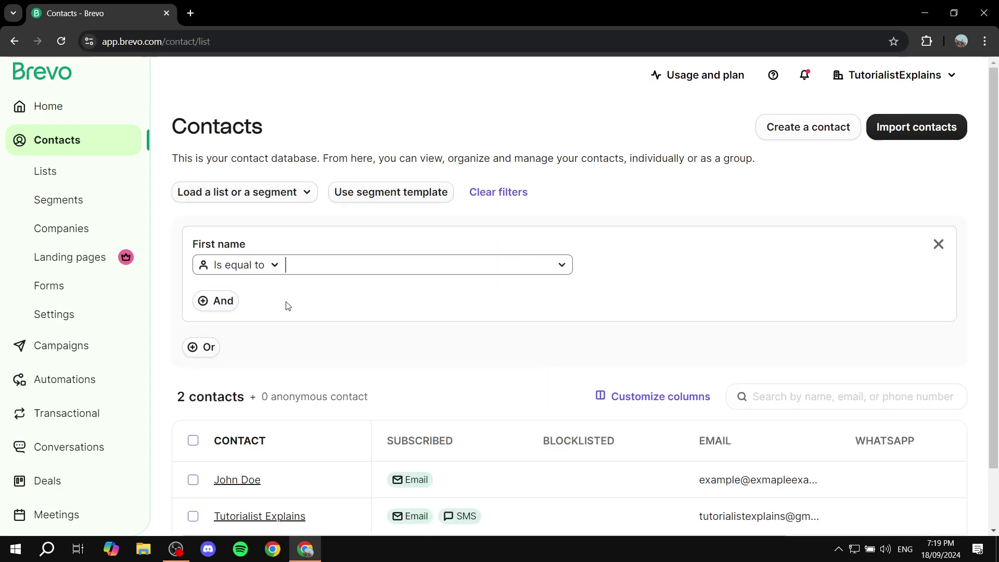
- Set the First name condition value to John
text(Johm)
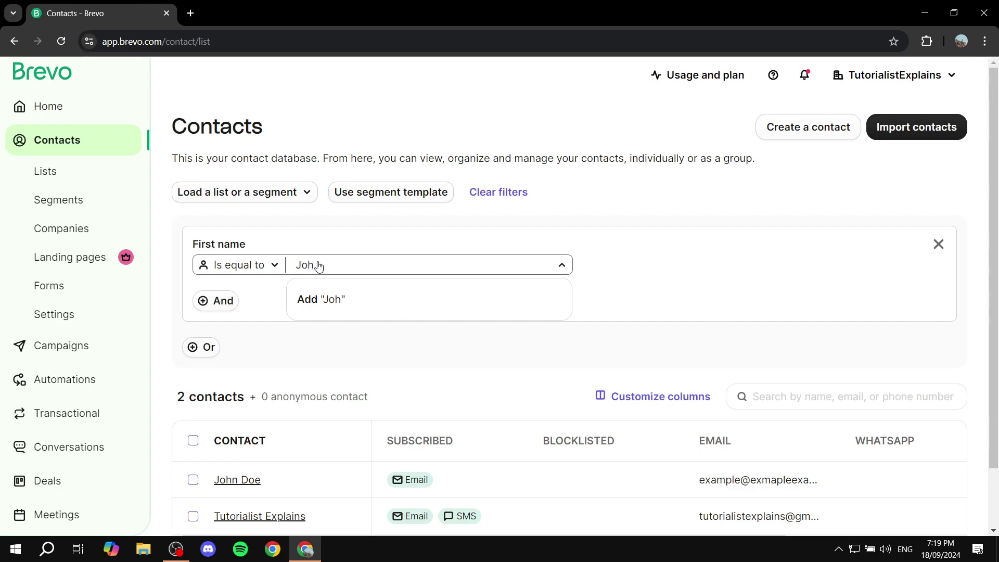
click(383, 300)
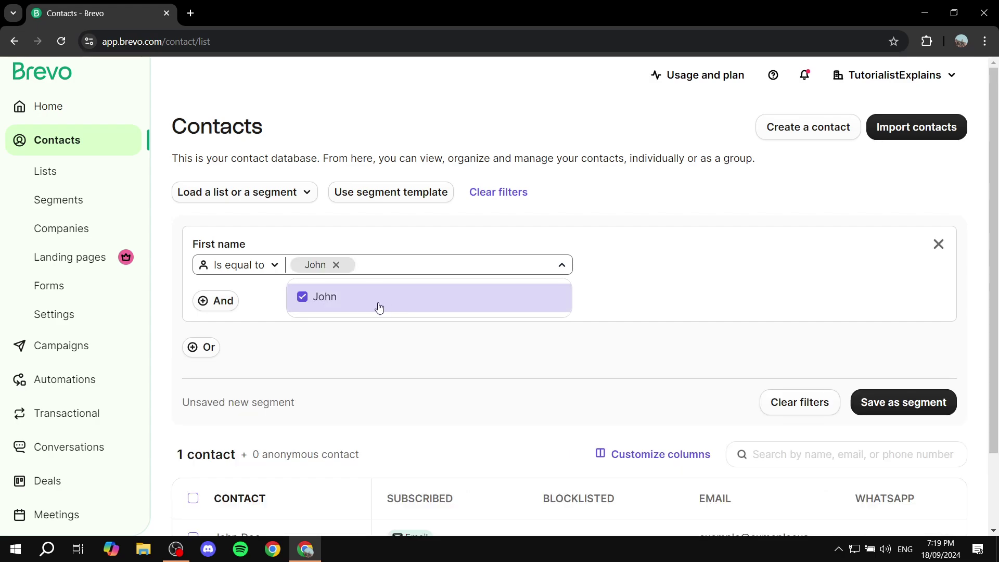
scroll(436, 348, down, 2)
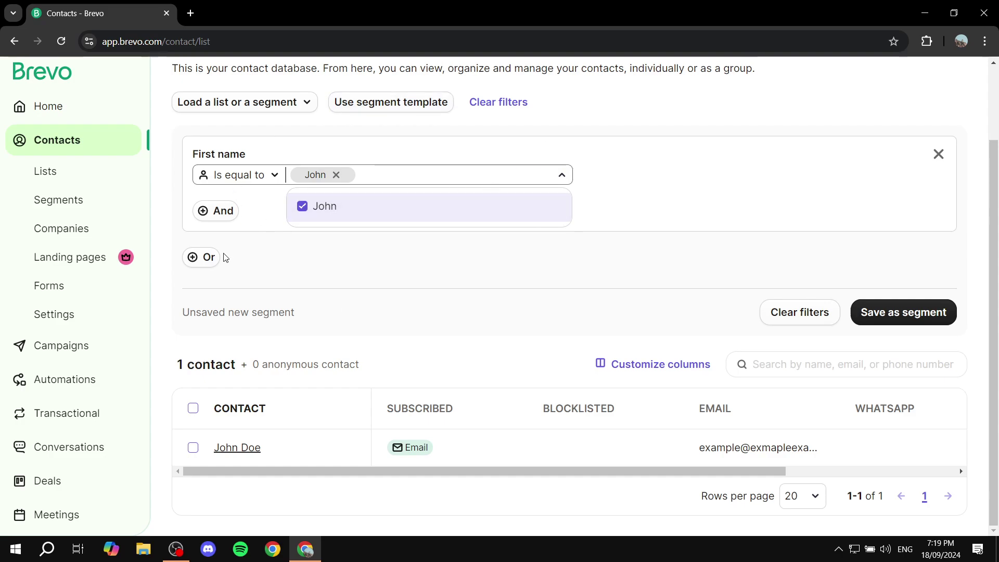
- Inspect the And and Or condition options, closing both without adding a condition
click(221, 212)
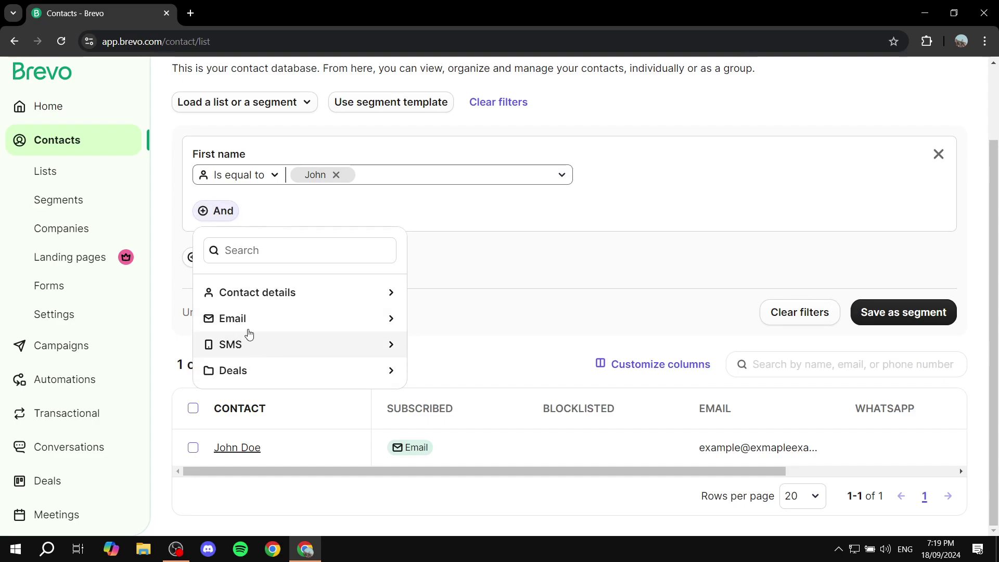
click(219, 211)
click(202, 257)
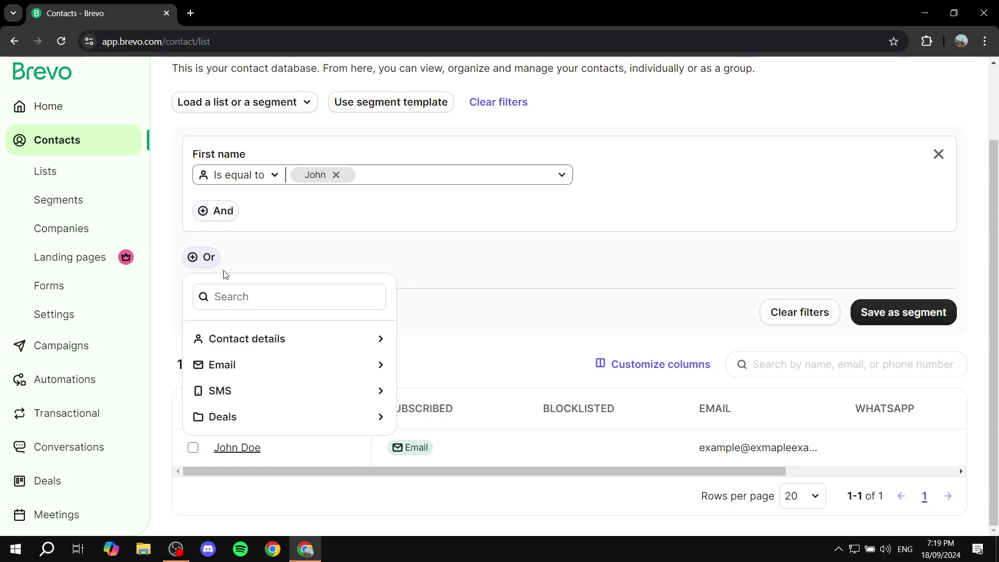
click(254, 265)
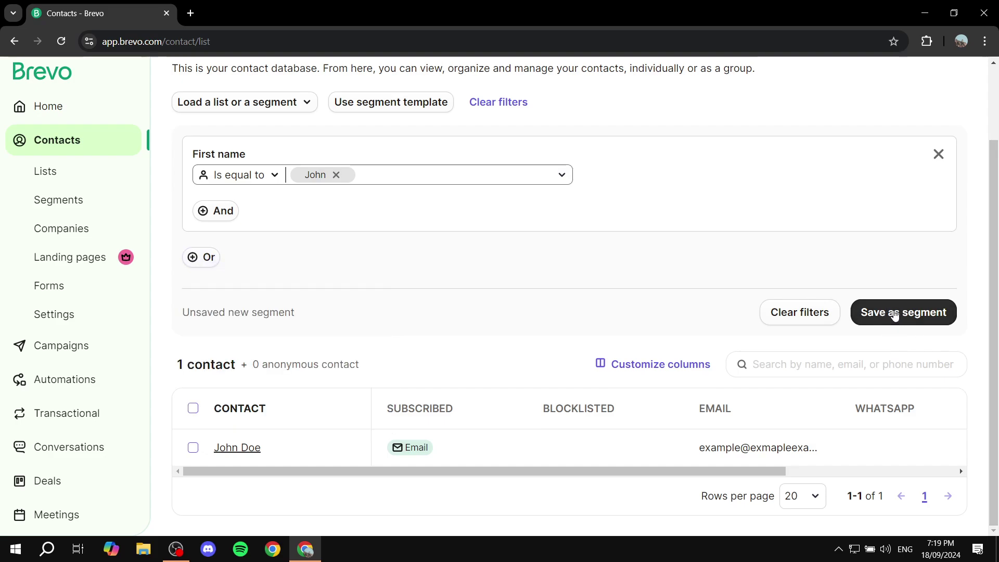
scroll(760, 258, up, 2)
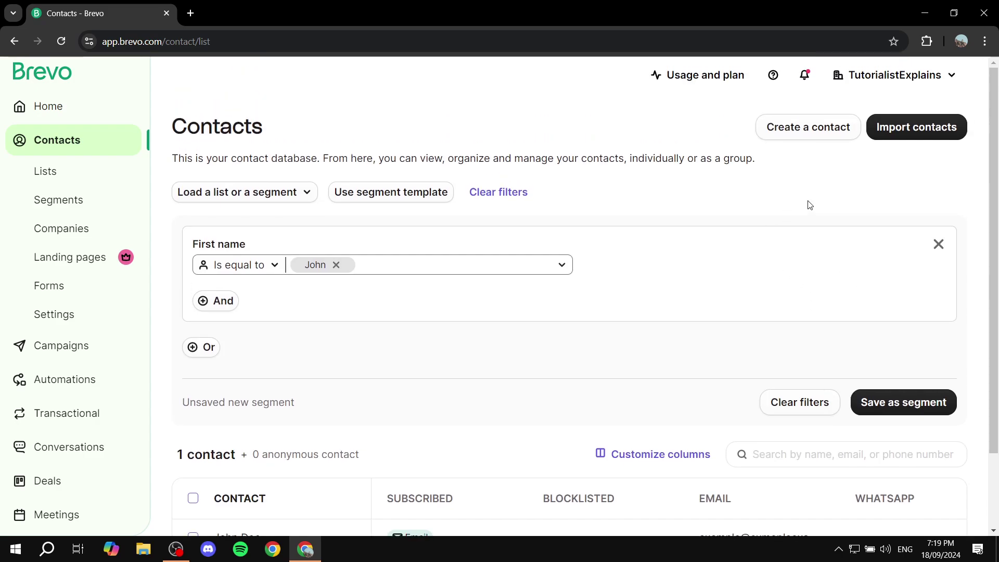